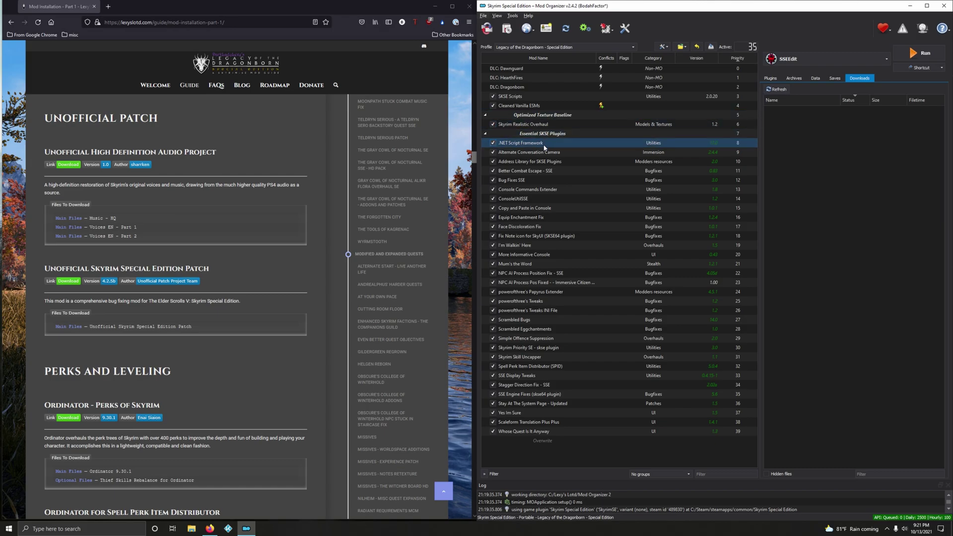
Collapse all separators from the Essential SKSE Plugins context menu, leaving only separator headers and base entries
left_click(485, 133)
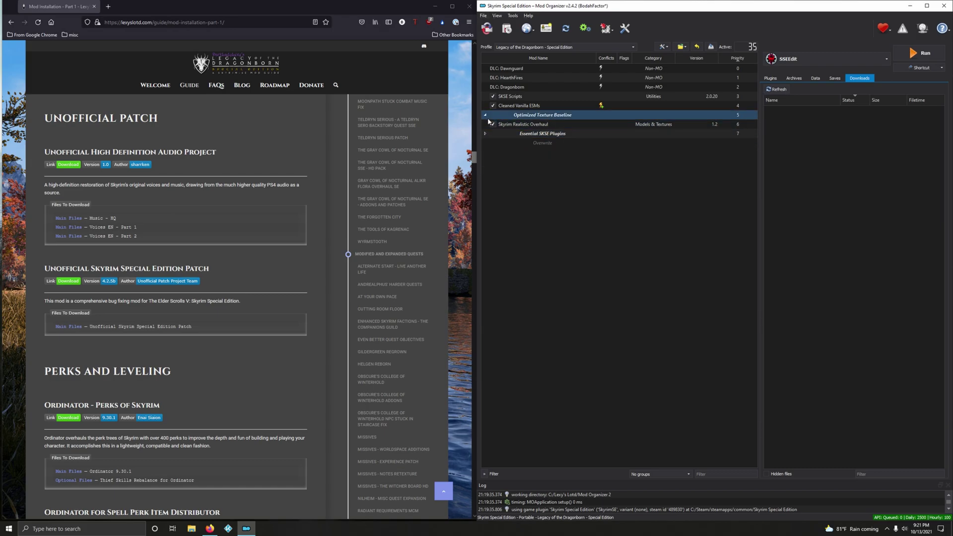
left_click(485, 115)
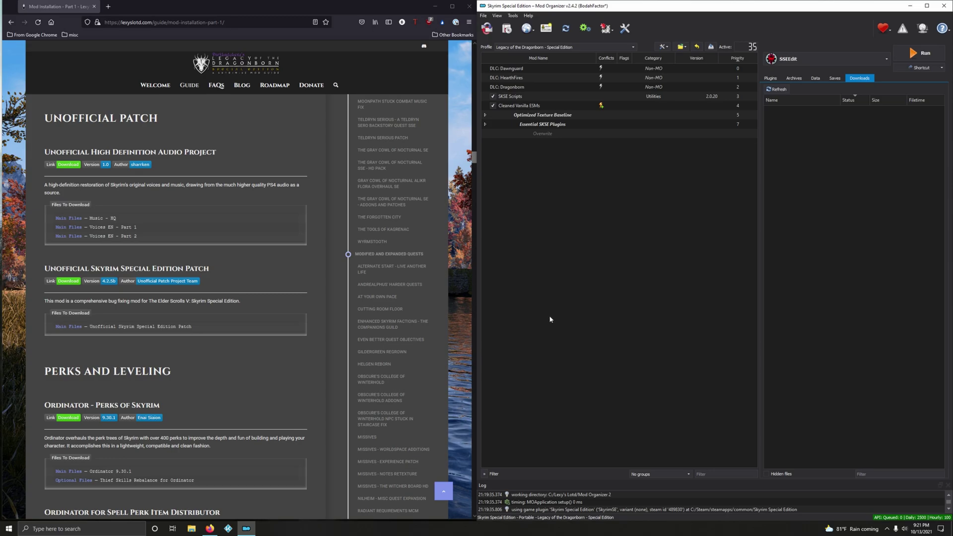
left_click(486, 115)
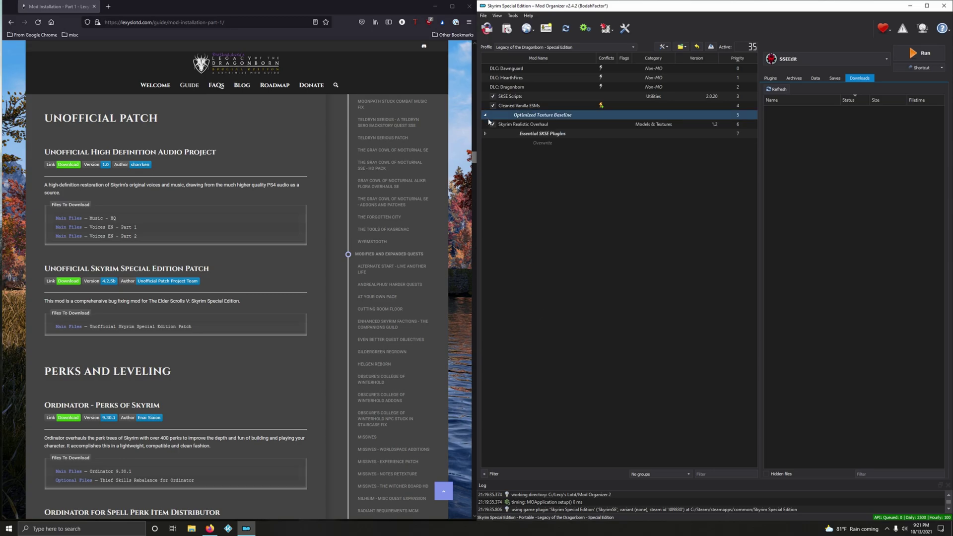
left_click(486, 133)
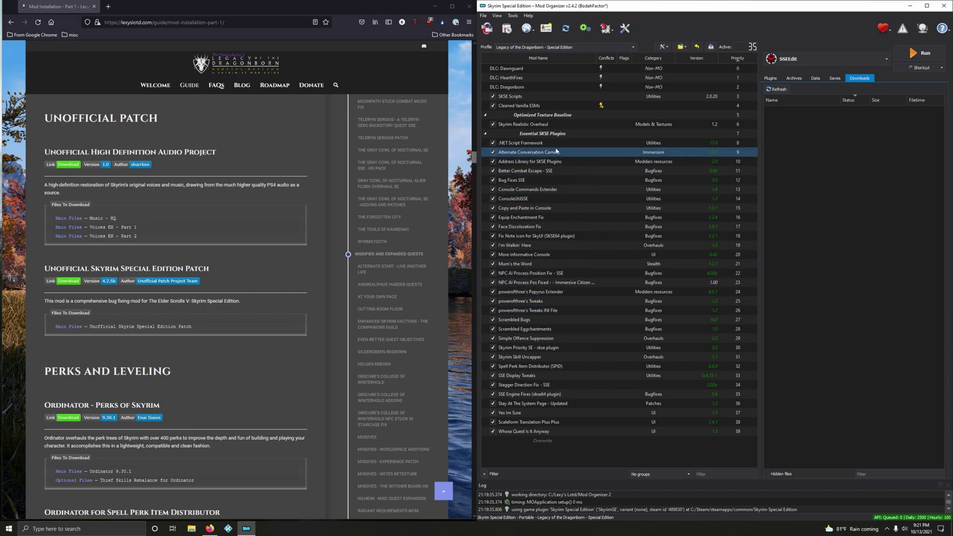
right_click(549, 134)
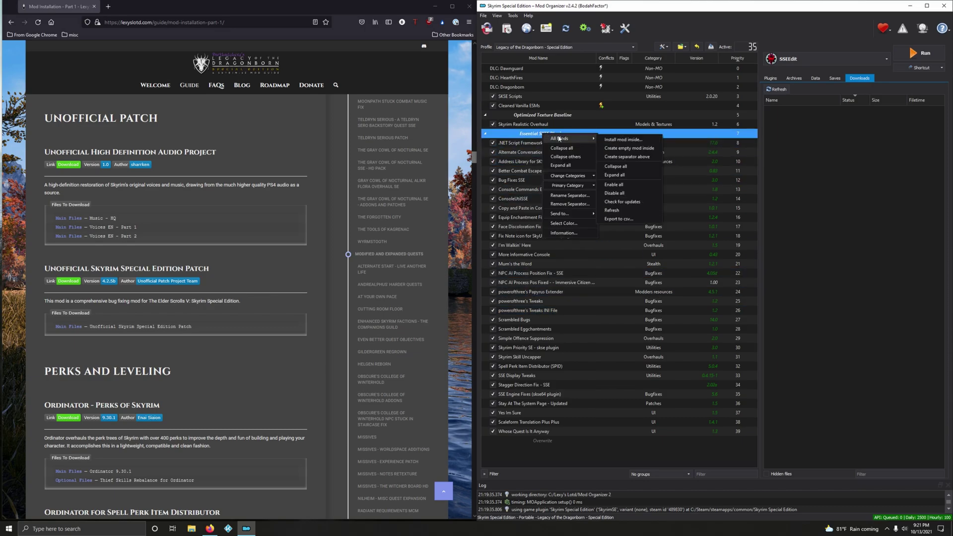
left_click(616, 165)
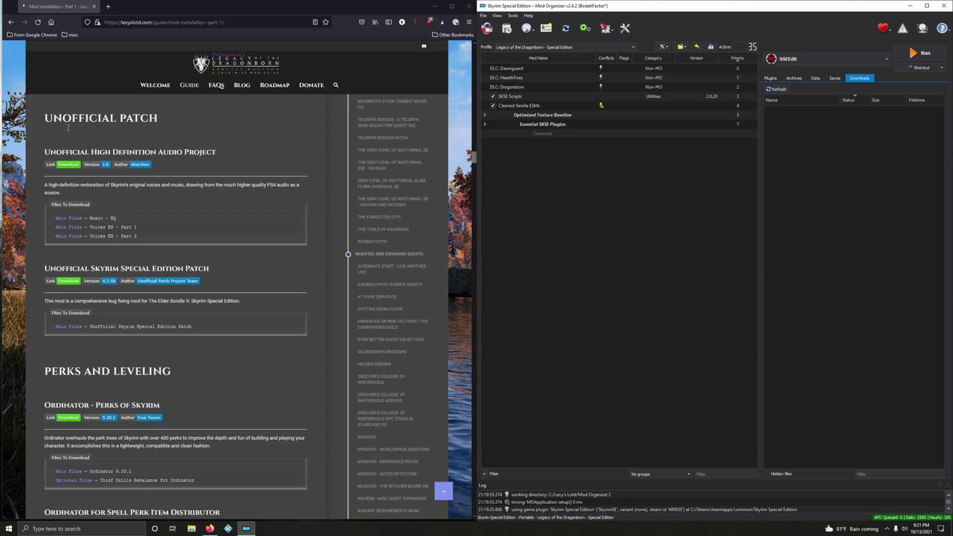
Copy the UNOFFICIAL PATCH heading from the guide in Firefox
left_click_drag(45, 118, 157, 120)
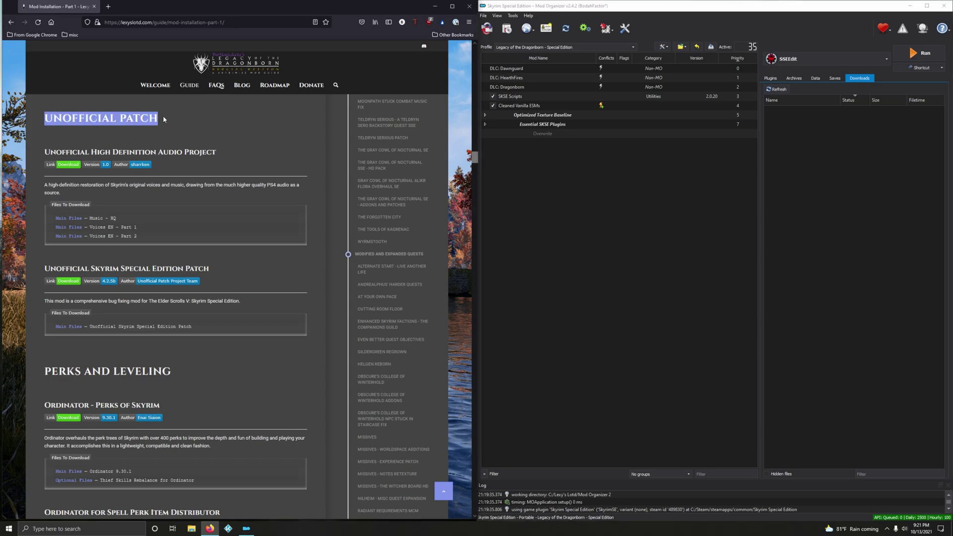
right_click(154, 121)
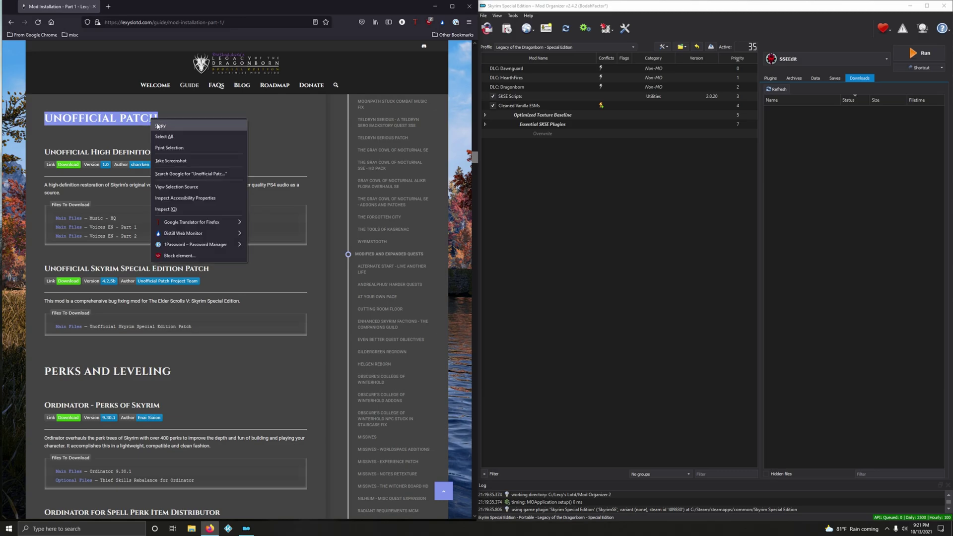
left_click(159, 126)
Create a separator named Unofficial Patch by pasting the copied heading
left_click(662, 46)
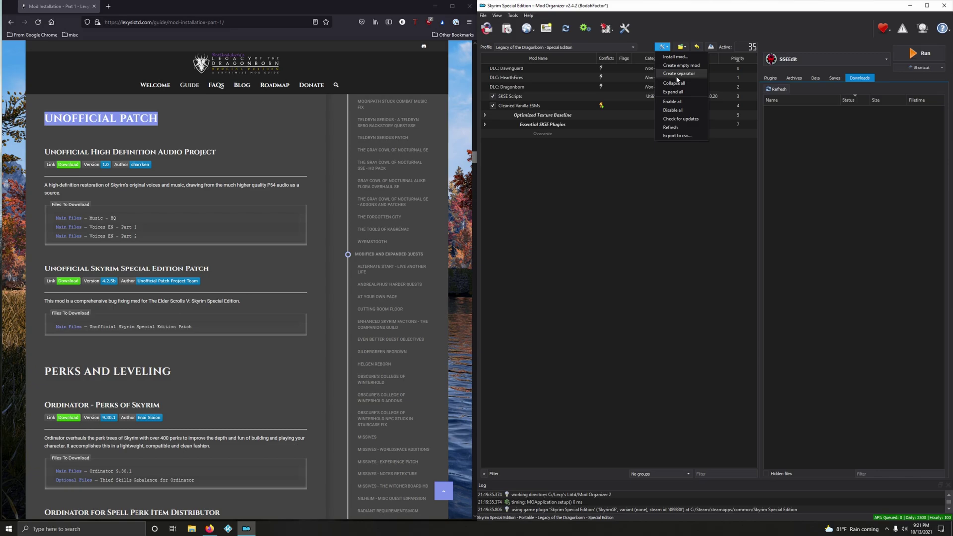
left_click(677, 76)
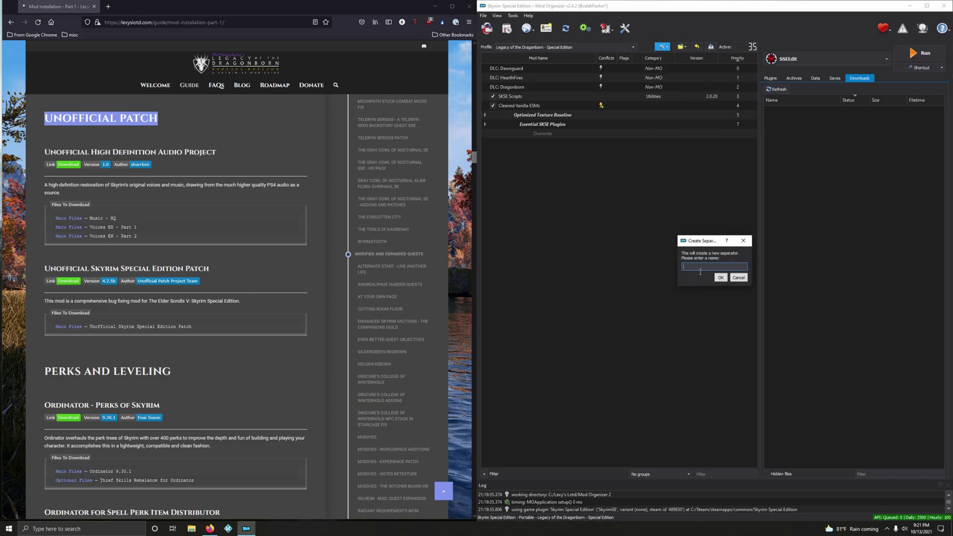
key("ctrl+v")
left_click(720, 277)
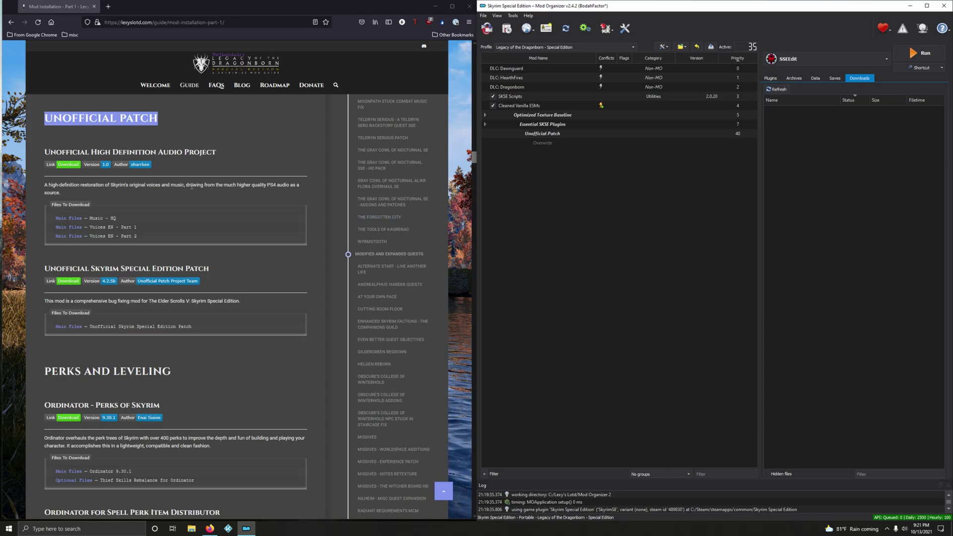
left_click(166, 205)
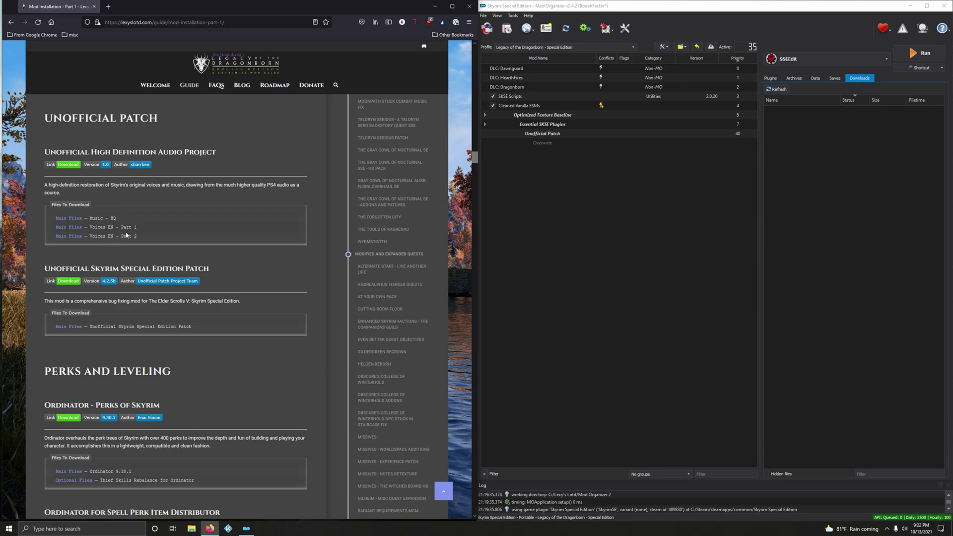
Send Music - HQ from the Unofficial High Definition Audio Project files list to Mod Organizer
left_click(73, 165)
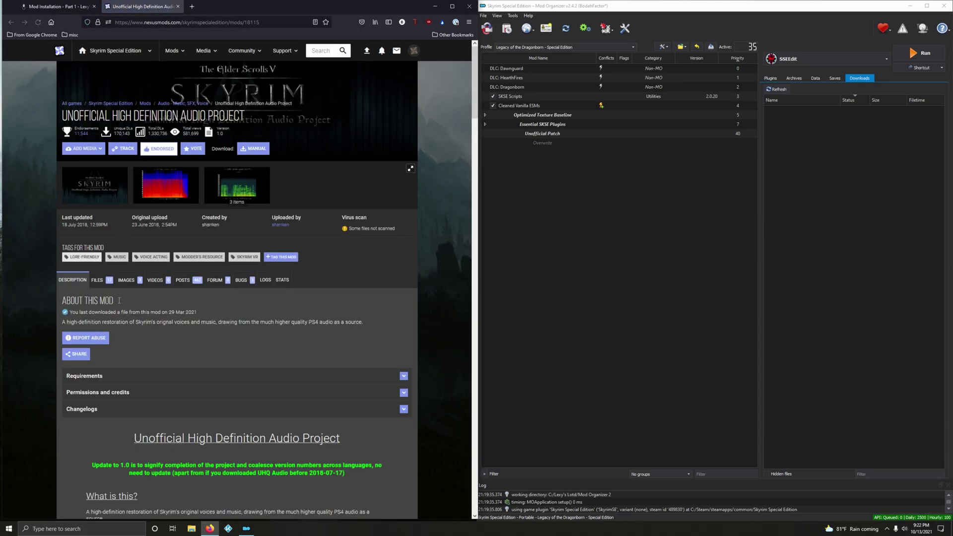
left_click(97, 279)
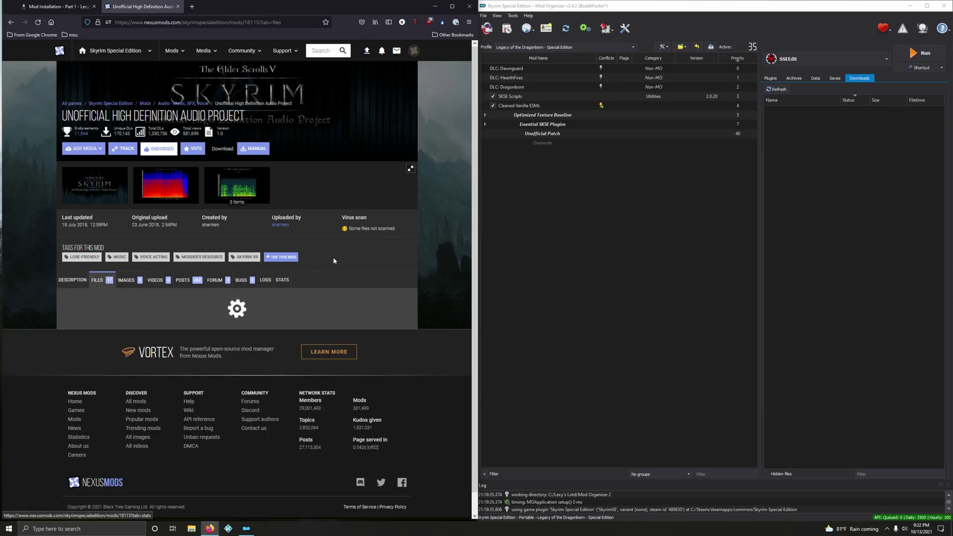
scroll(320, 272, "down", 3)
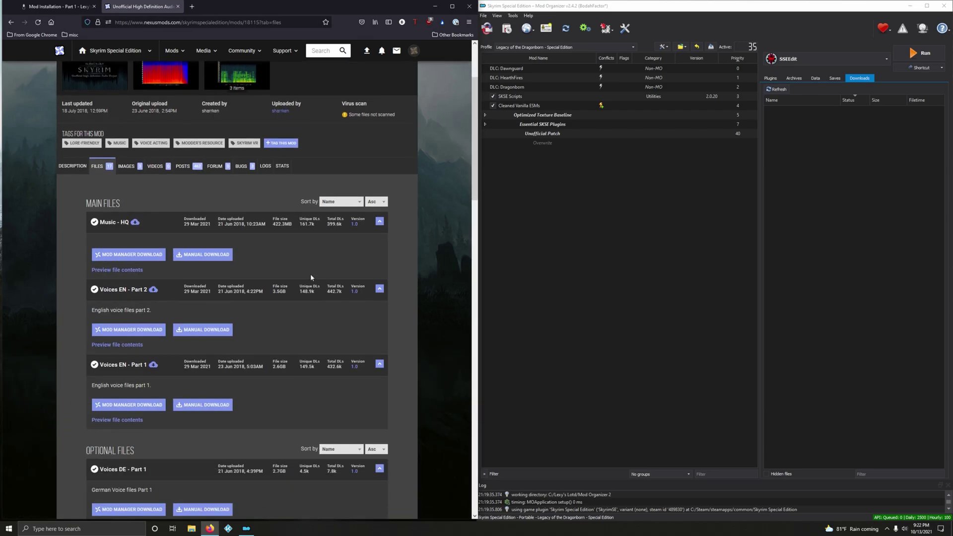
left_click(135, 259)
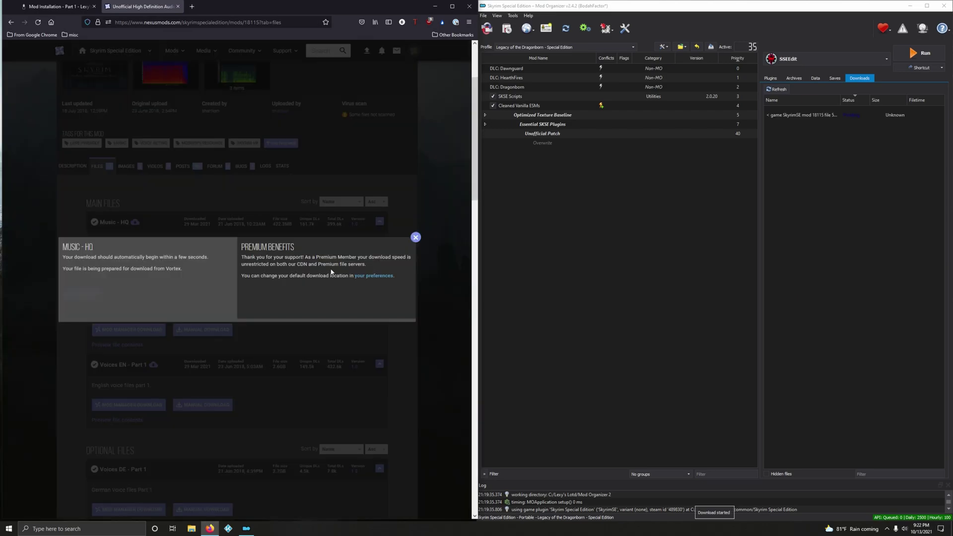
left_click(416, 238)
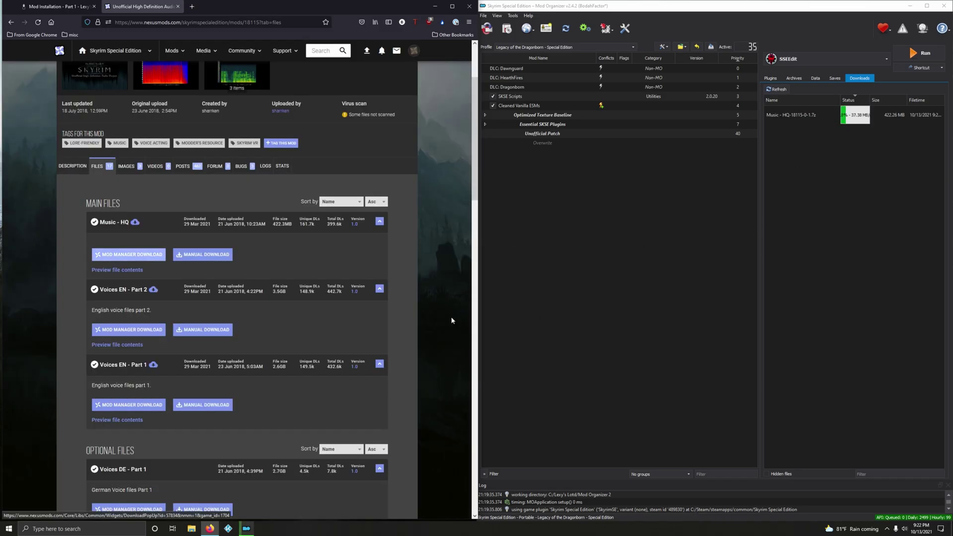
Send Voices EN - Part 1 and Voices EN - Part 2 to Mod Organizer
left_click(129, 406)
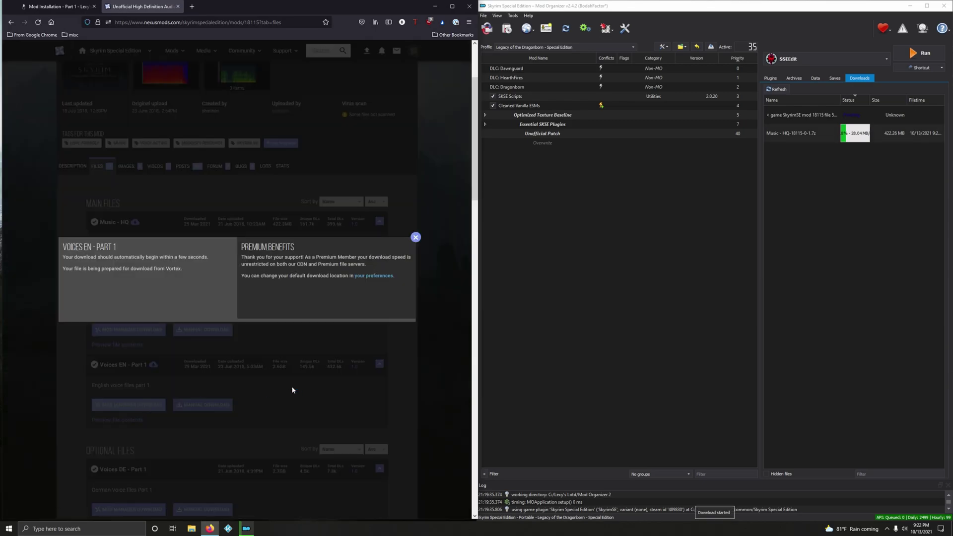
left_click(418, 239)
left_click(143, 331)
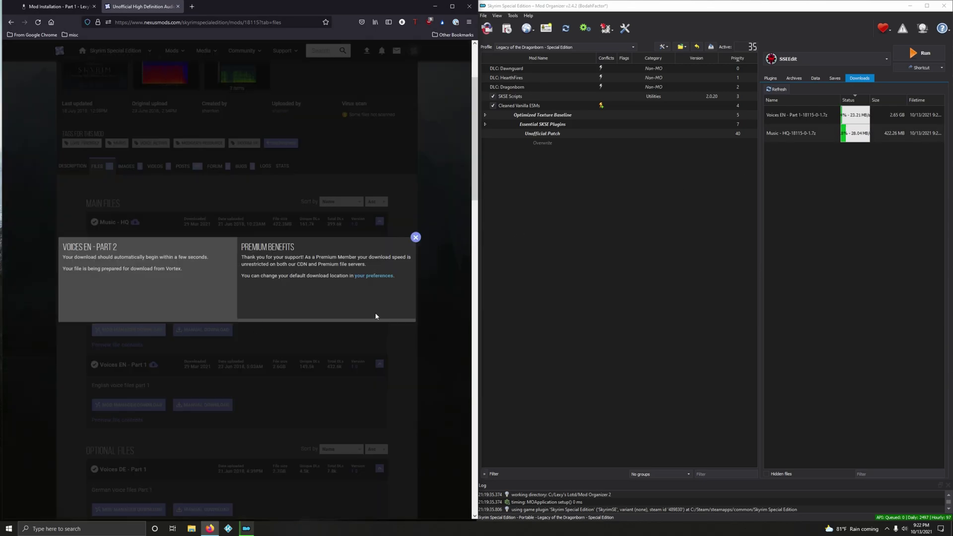
left_click(420, 241)
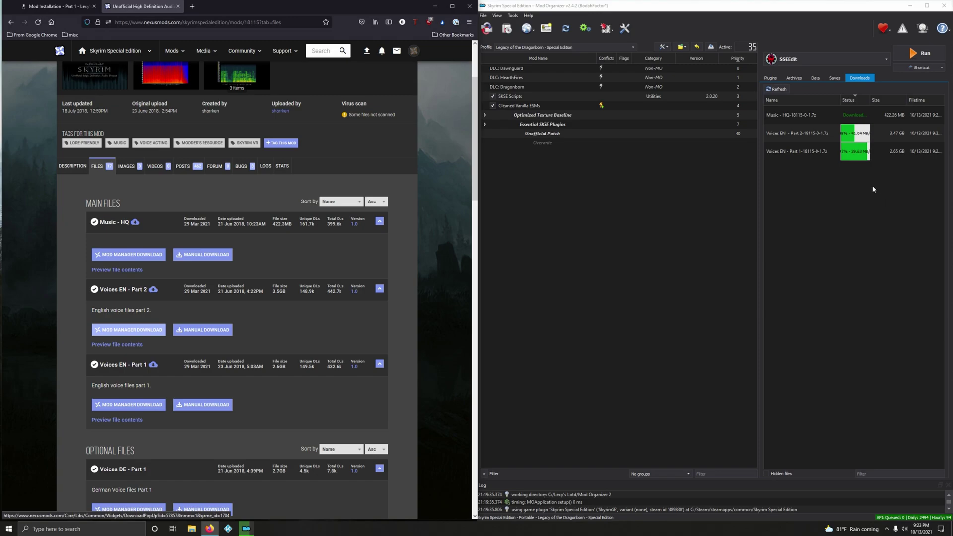
Install the Music download named Music - HQ, close the Nexus tab, and decline BSA extraction
double_click(782, 115)
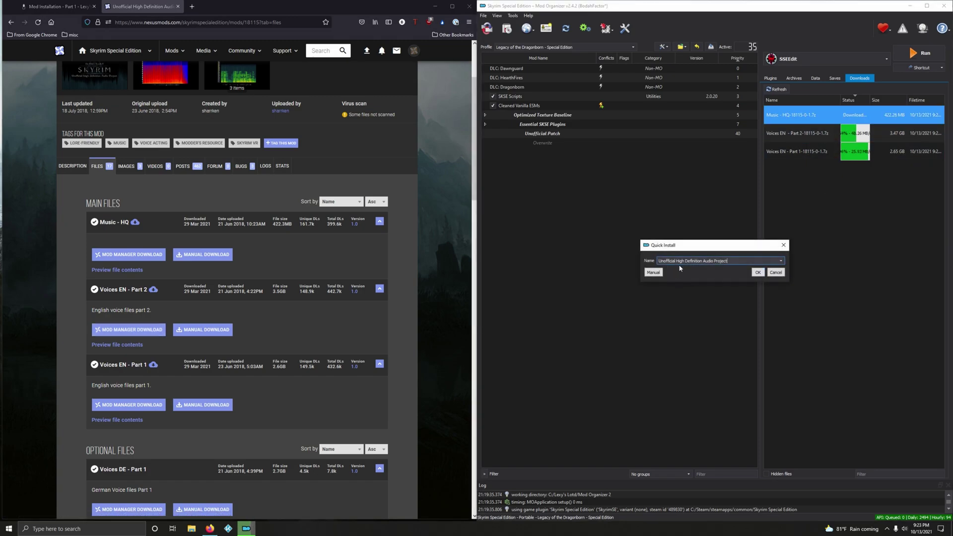
left_click(64, 8)
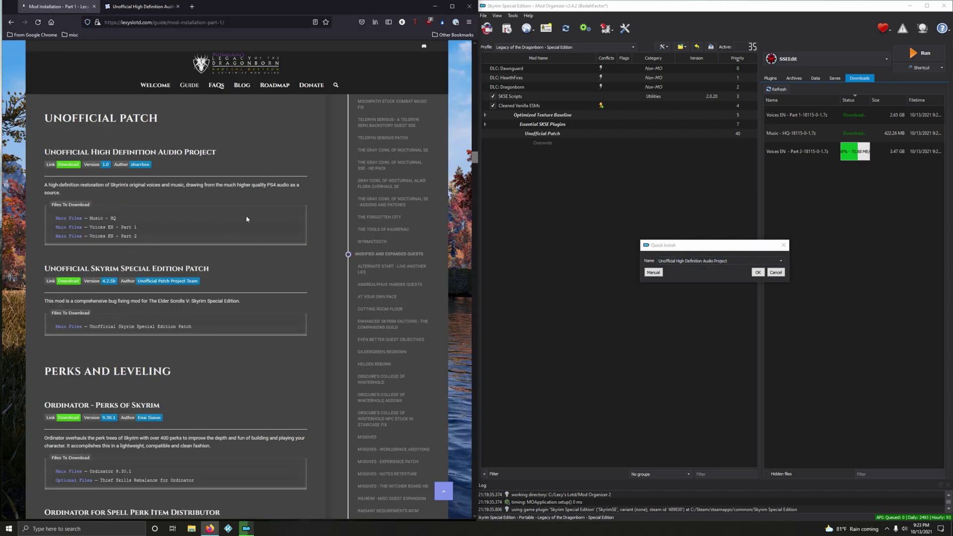
left_click(143, 9)
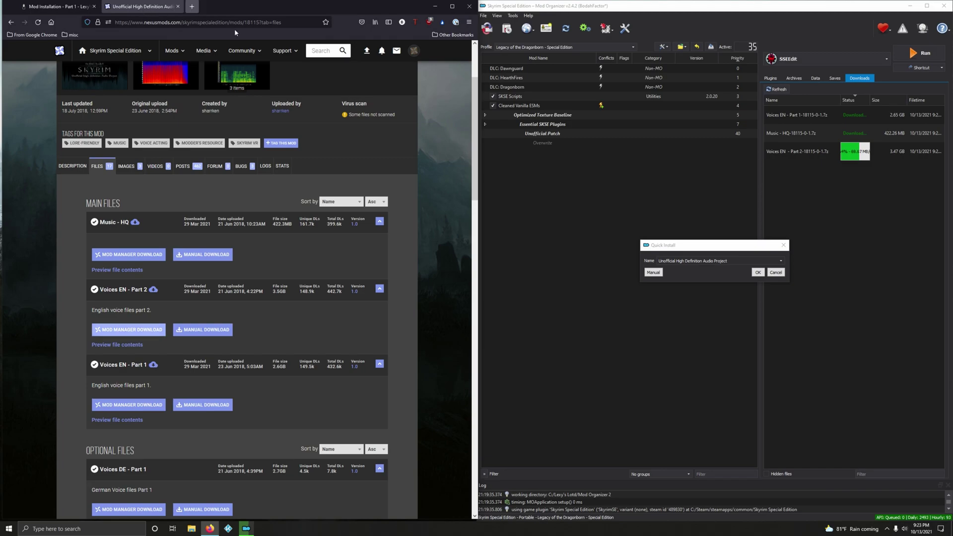
left_click(781, 262)
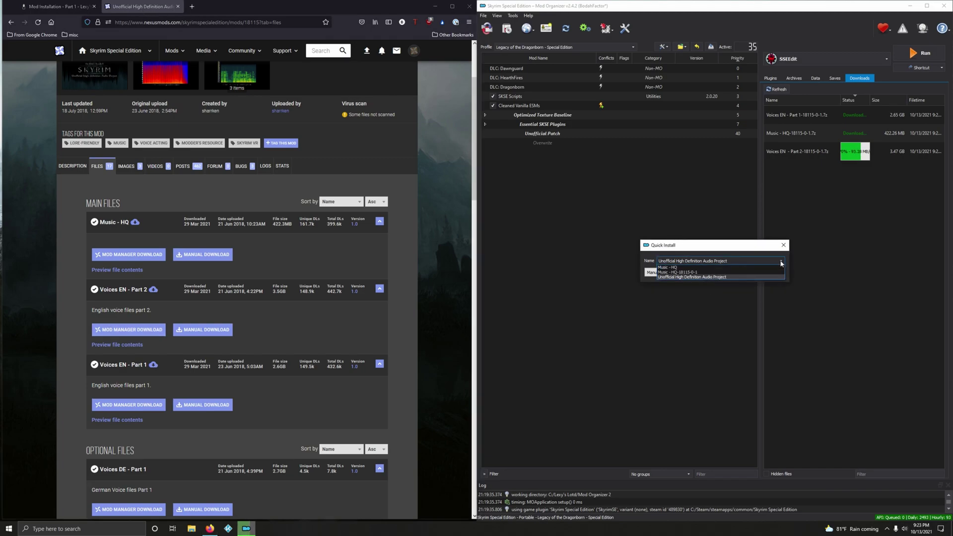
left_click(666, 273)
left_click(757, 275)
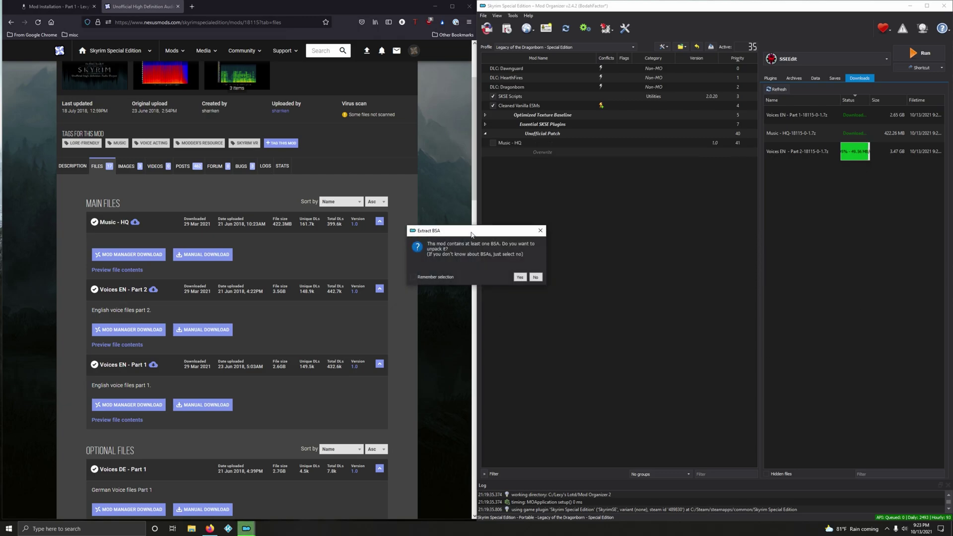
left_click_drag(471, 235, 623, 222)
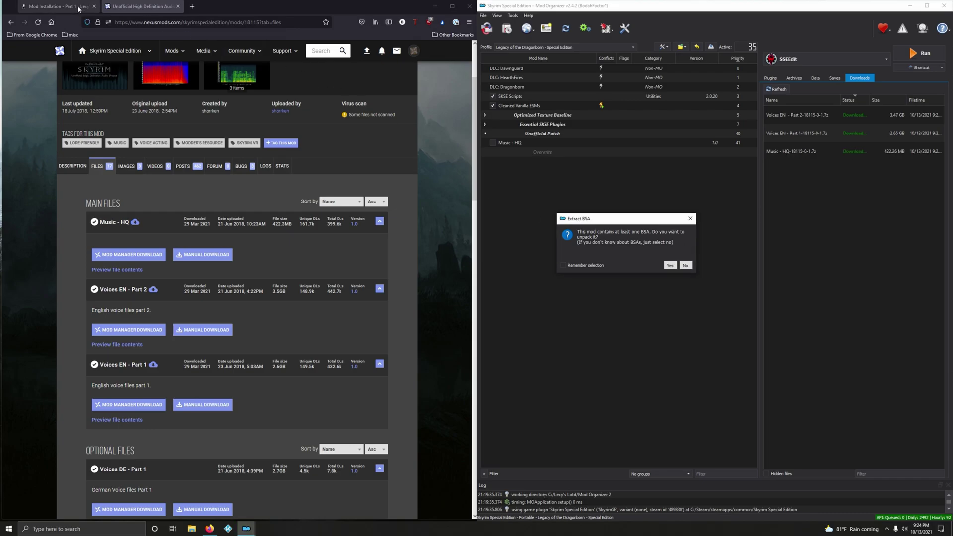
left_click(178, 6)
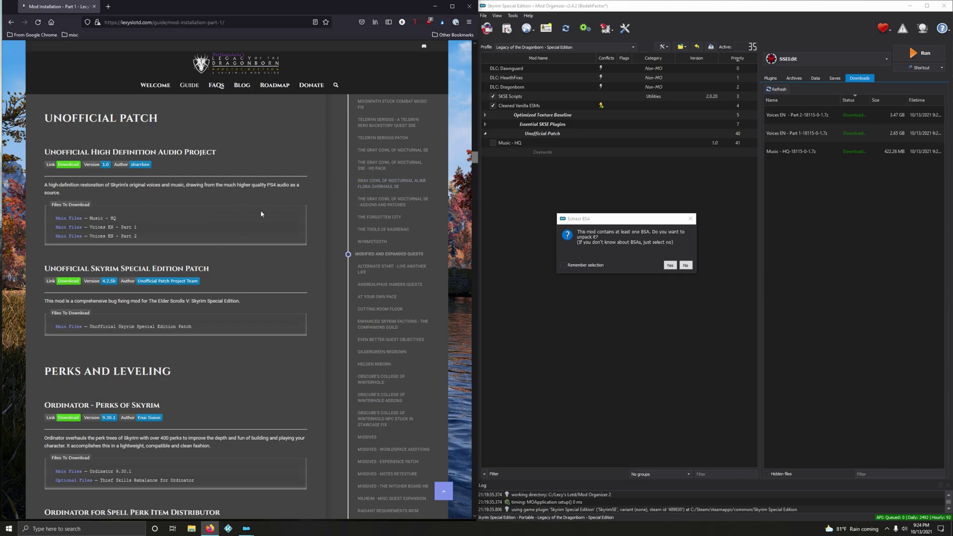
left_click(686, 266)
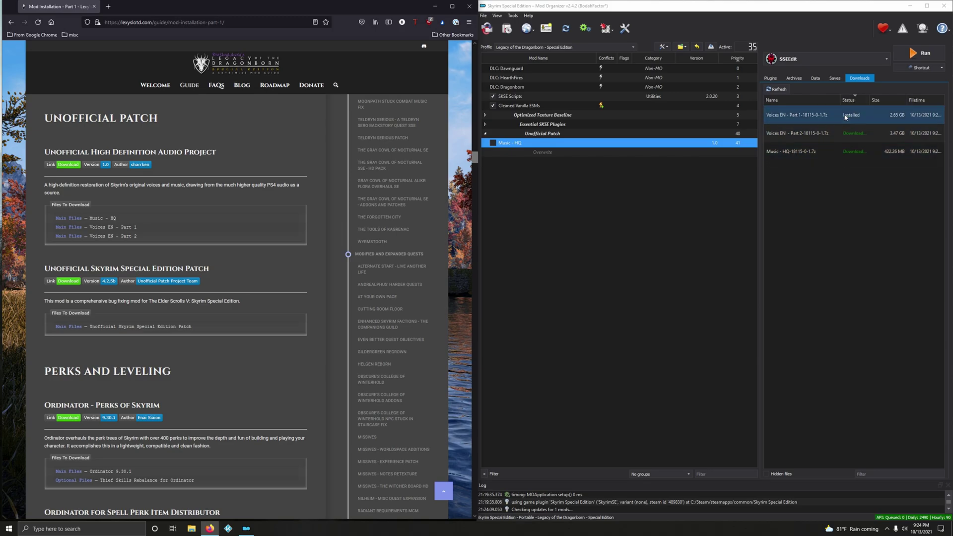
Install the Voices EN - Part 1 download under that name, answering No to BSA extraction
double_click(795, 119)
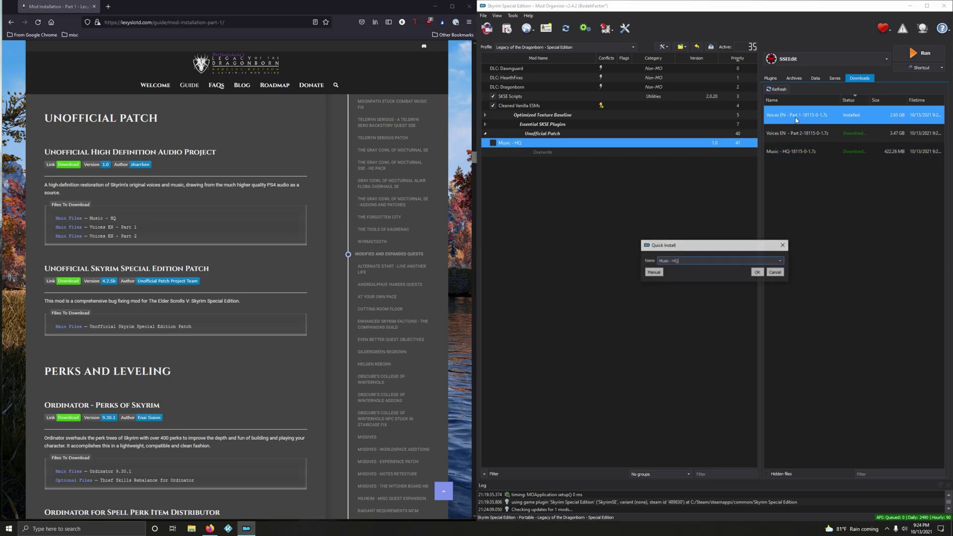
left_click(782, 261)
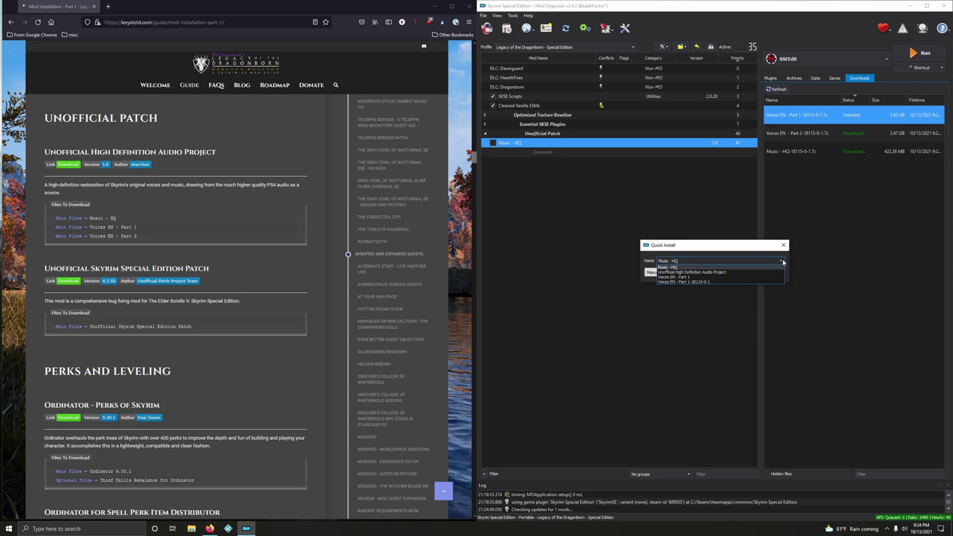
left_click(679, 279)
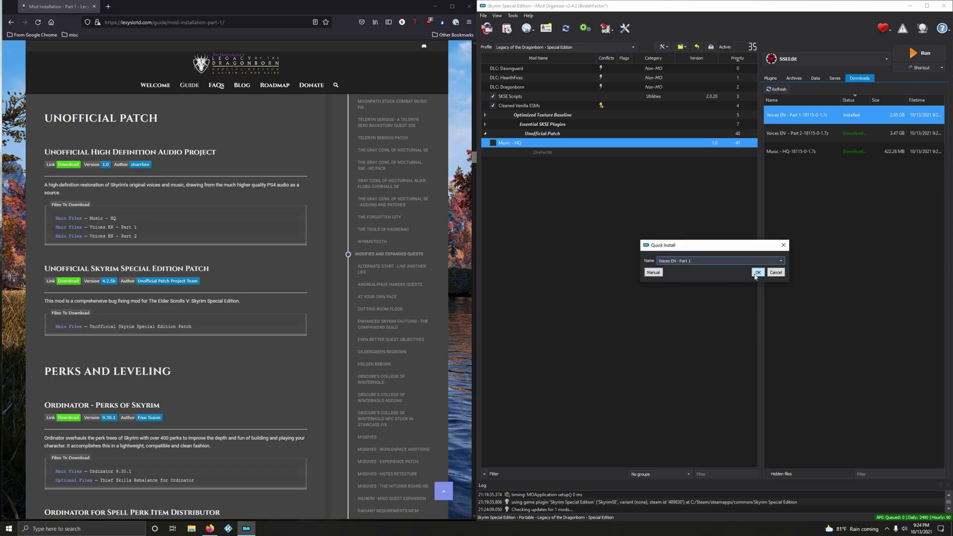
left_click(755, 273)
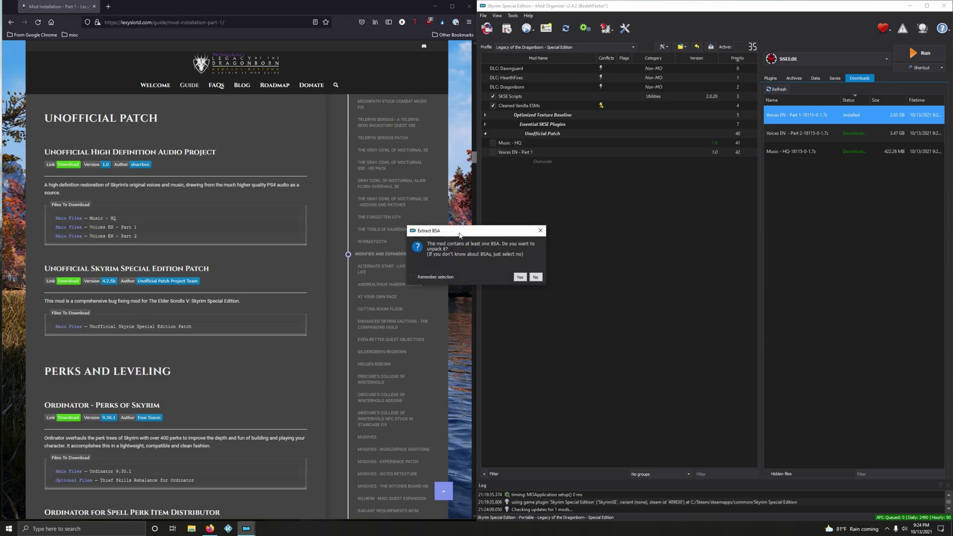
left_click_drag(460, 234, 606, 219)
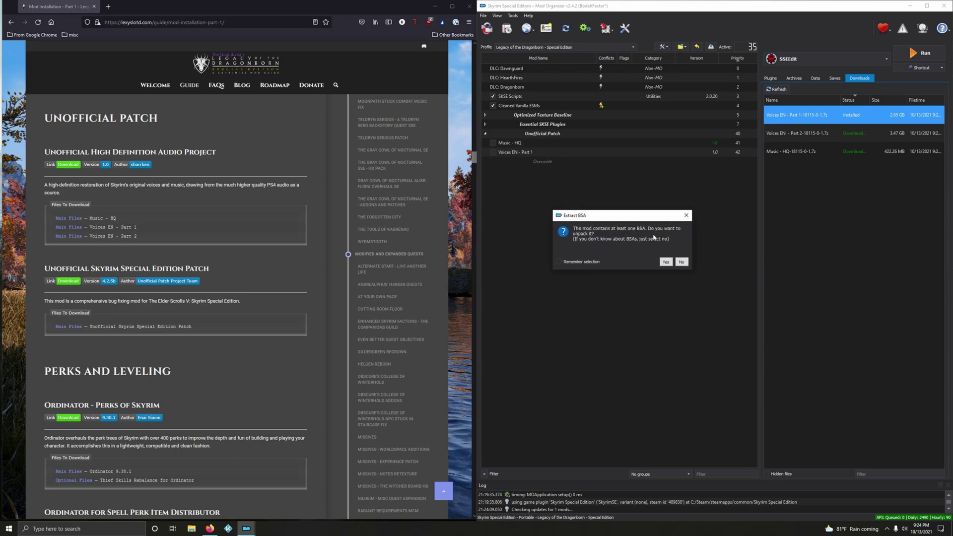
left_click(685, 263)
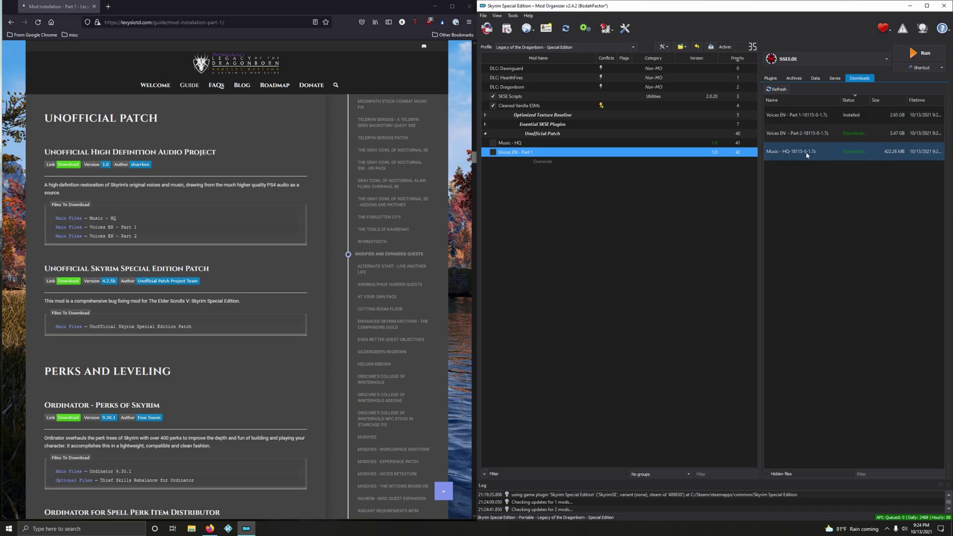
left_click(509, 143)
right_click(509, 144)
left_click(548, 277)
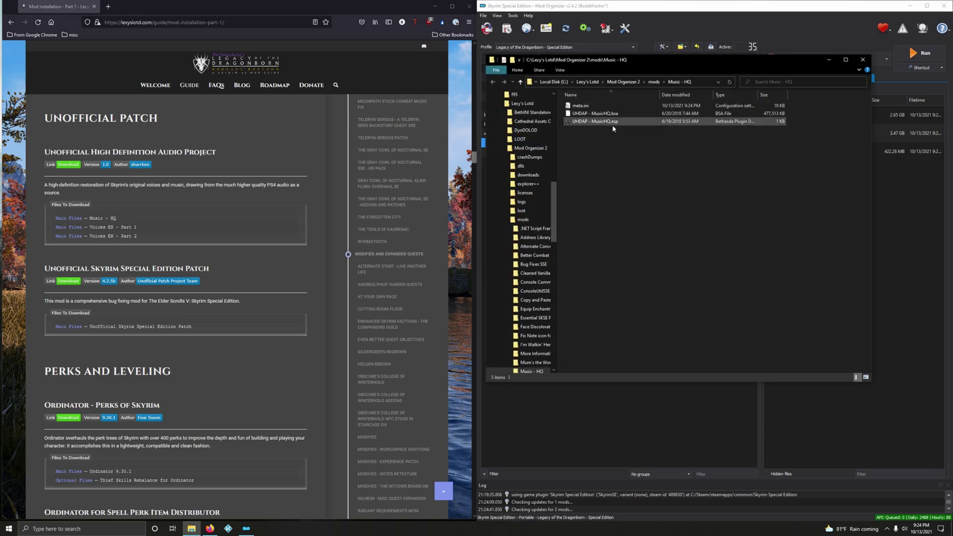
left_click(863, 60)
left_click(527, 152)
right_click(527, 154)
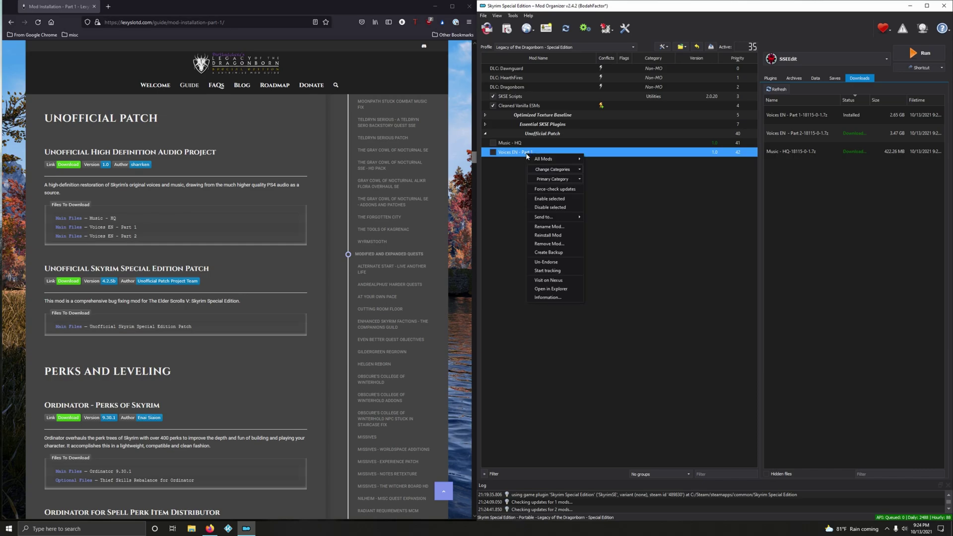
left_click(552, 289)
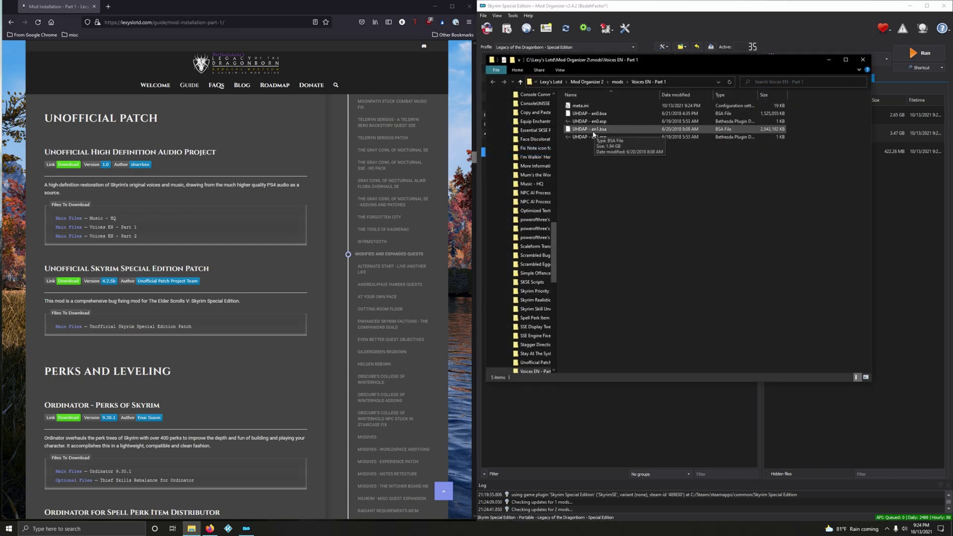
left_click(866, 59)
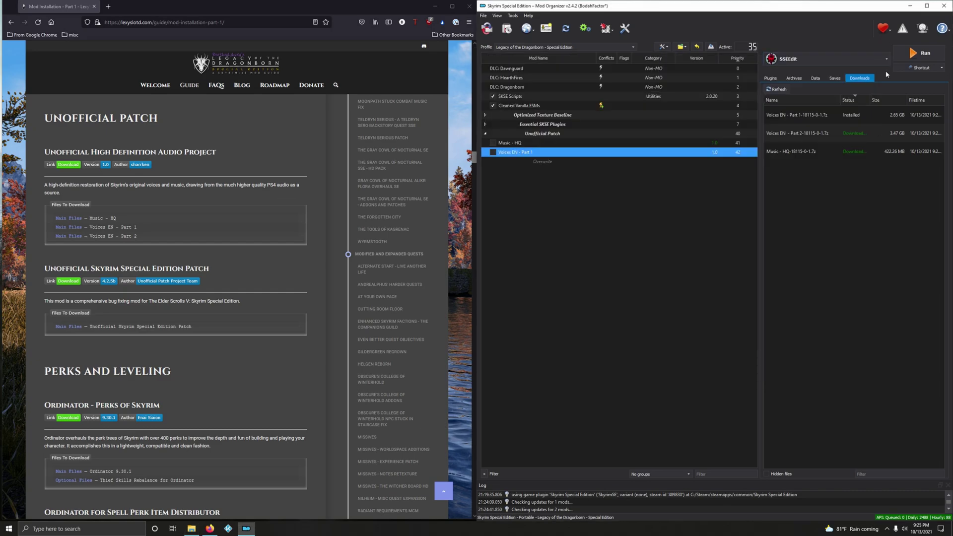
left_click(805, 154)
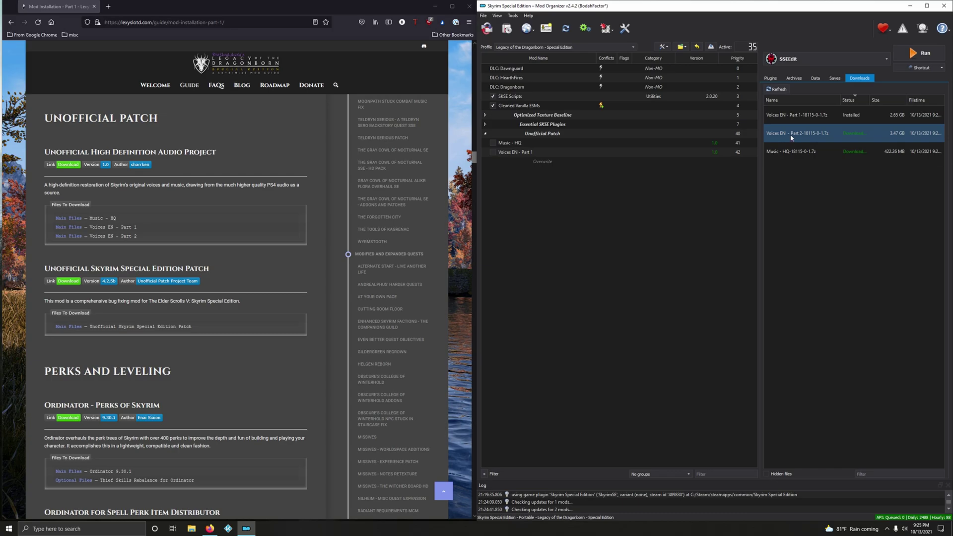
Install the Voices EN - Part 2 download under that name via Quick Install
left_click(792, 138)
double_click(791, 137)
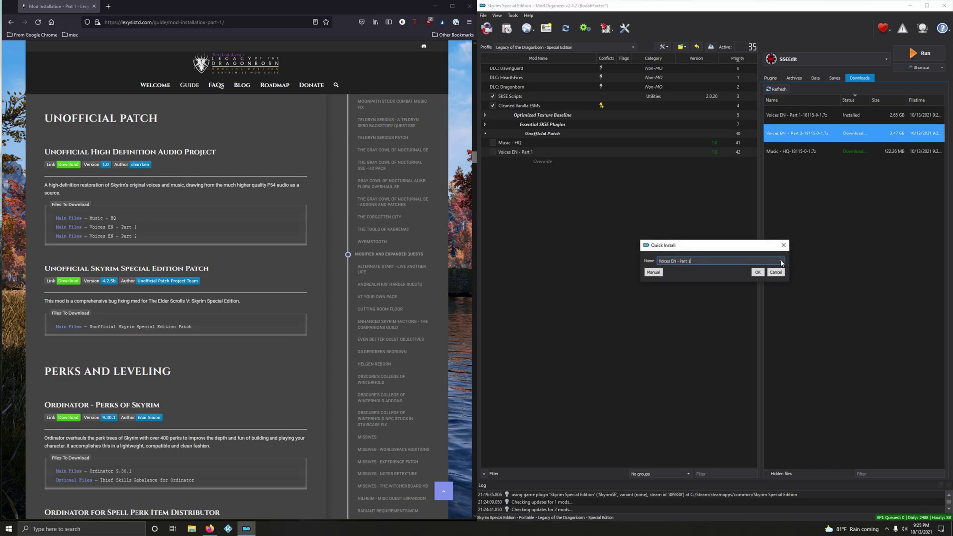
left_click(781, 262)
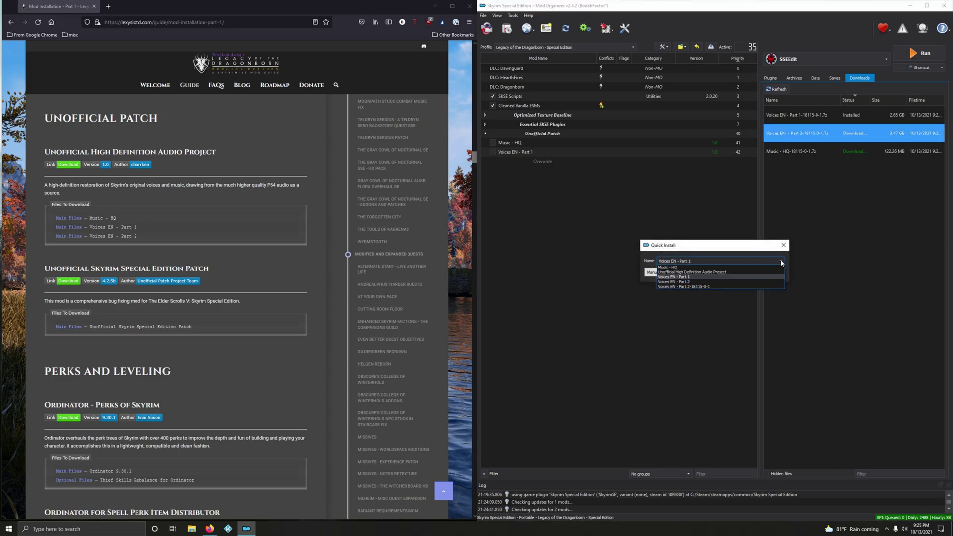
left_click(723, 281)
left_click(756, 275)
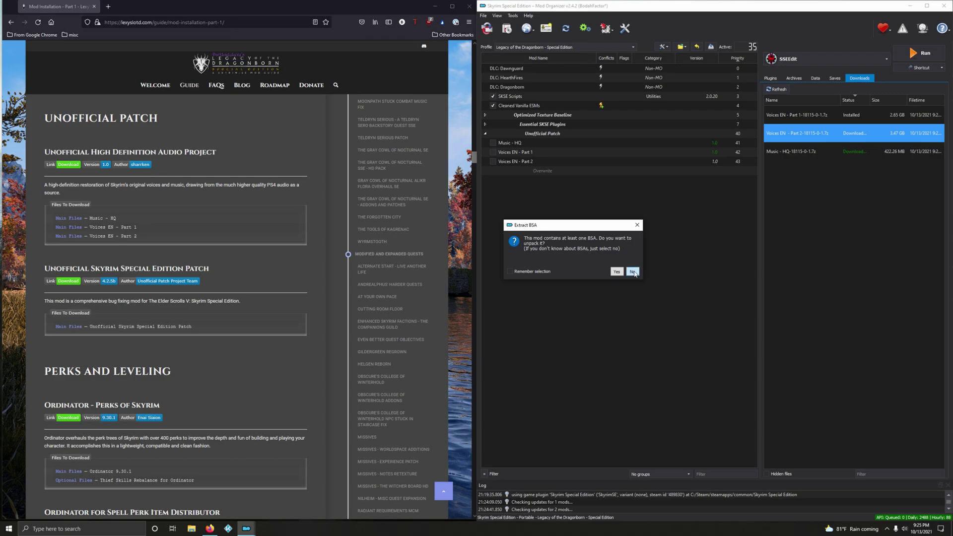
Keep its BSA packed and enable Music - HQ, Voices EN - Part 1 and Part 2
left_click(632, 271)
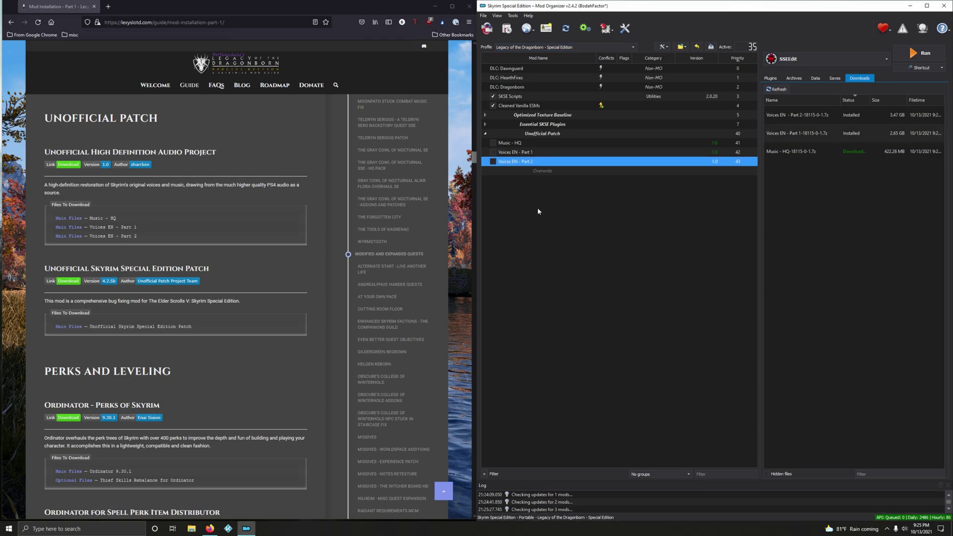
left_click(493, 143)
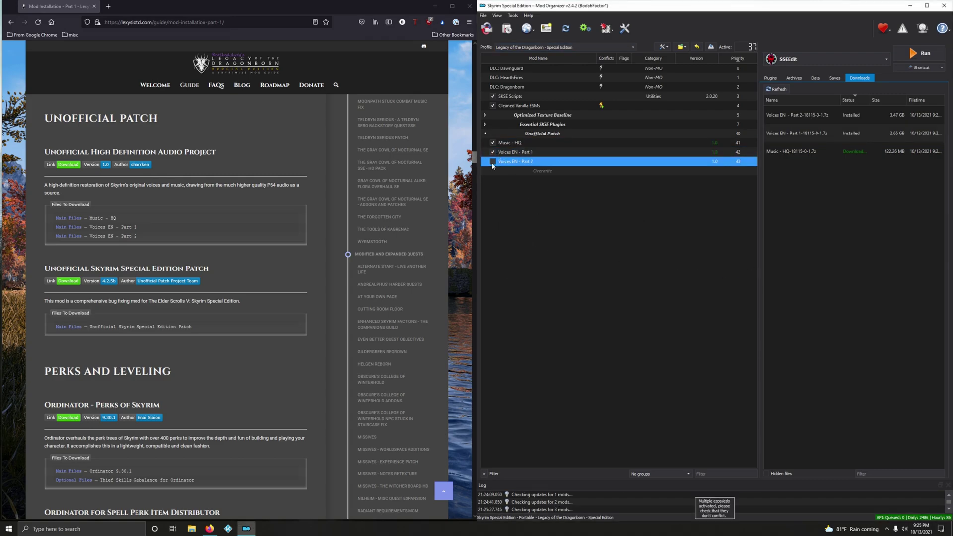
left_click(493, 163)
scroll(332, 331, "down", 2)
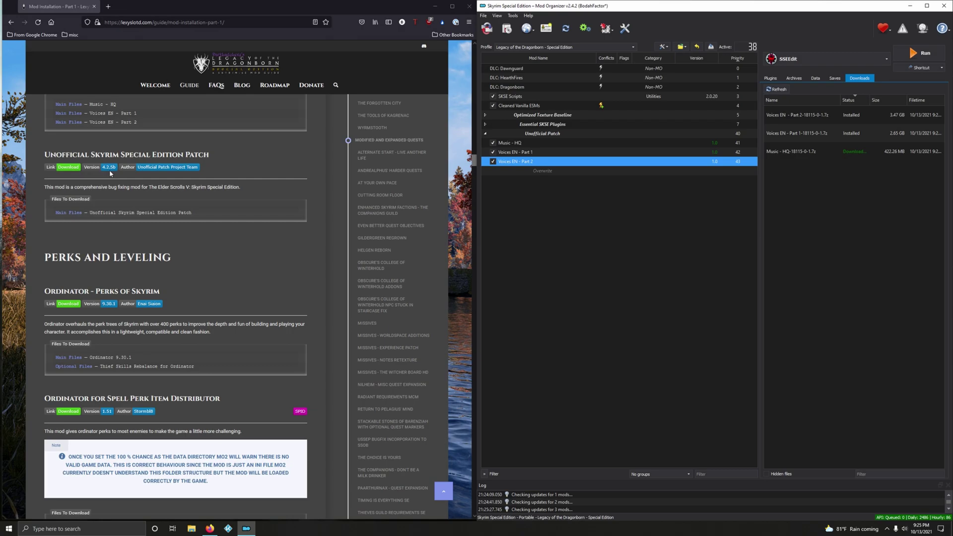
scroll(136, 221, "up", 3)
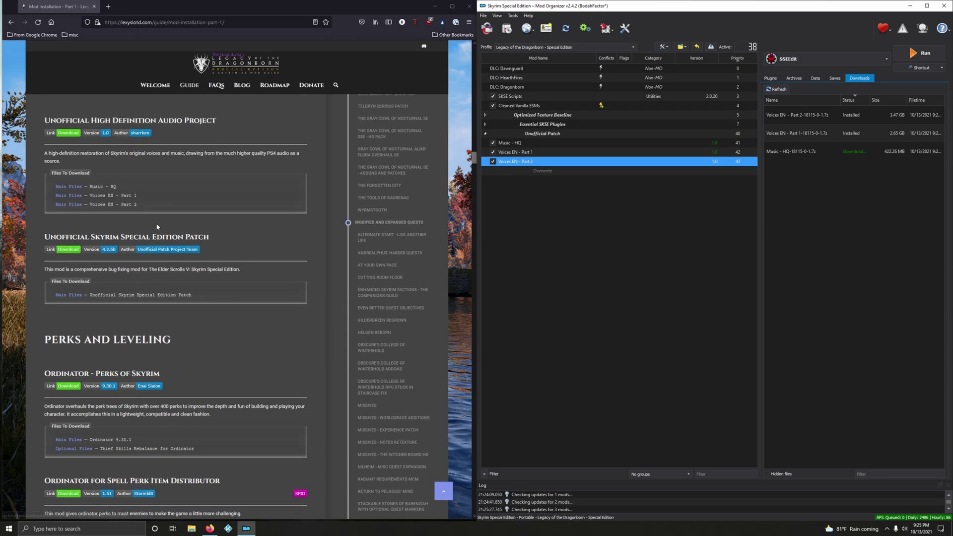
scroll(210, 323, "down", 1)
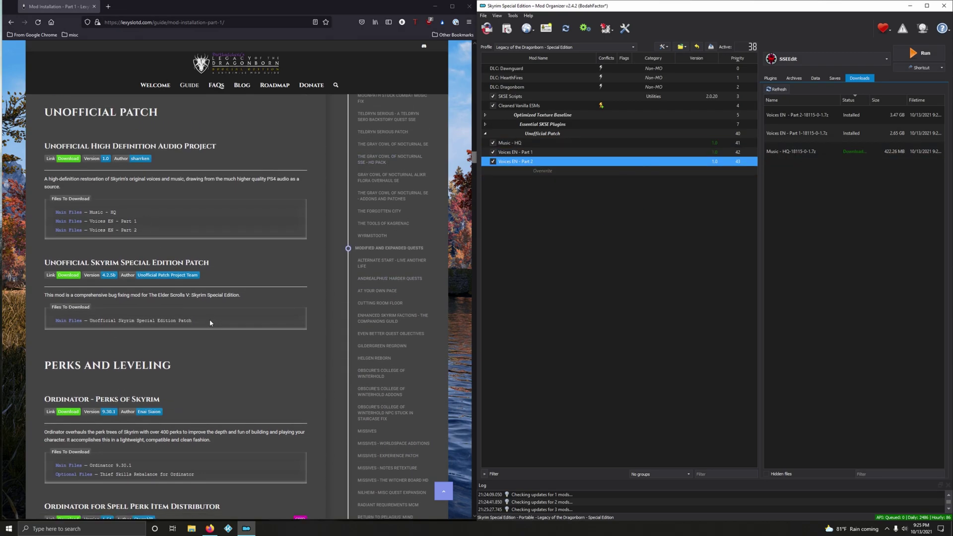
scroll(210, 323, "down", 3)
Send the Unofficial Skyrim Special Edition Patch from its Nexus page to Mod Organizer
left_click(75, 166)
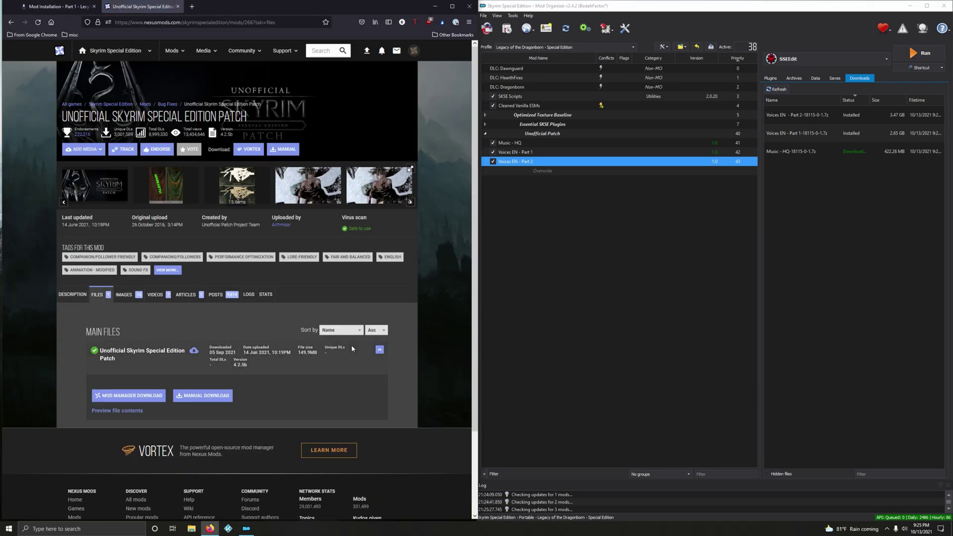
scroll(251, 274, "down", 2)
left_click(135, 300)
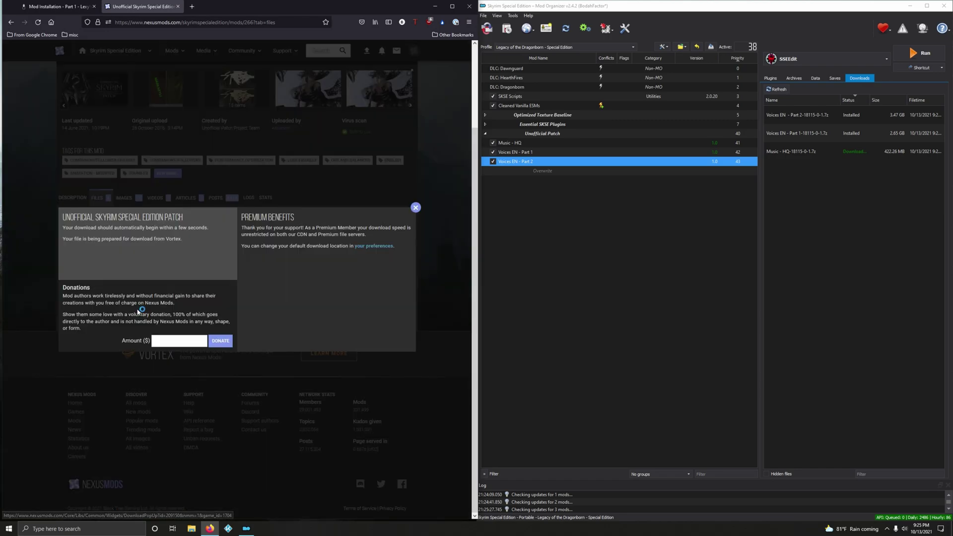
left_click(416, 208)
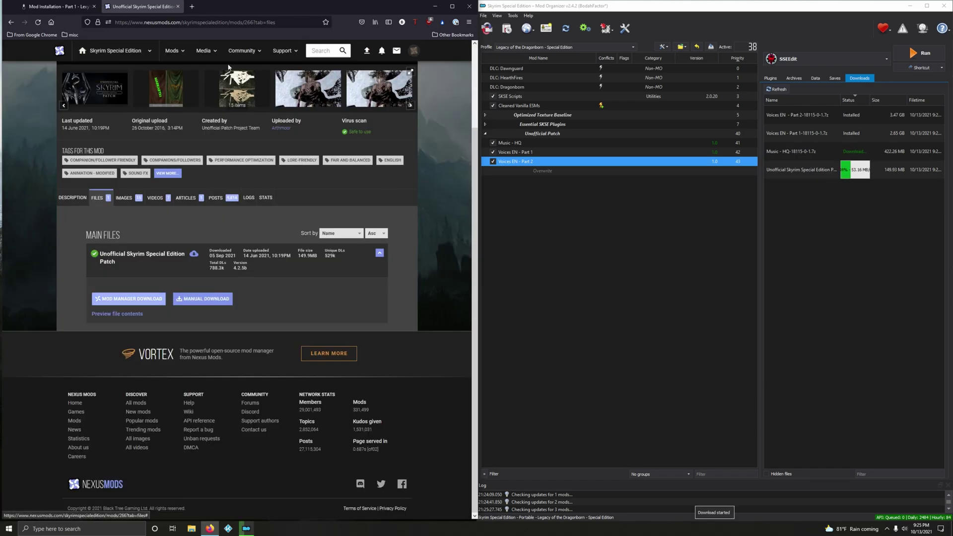
left_click(178, 7)
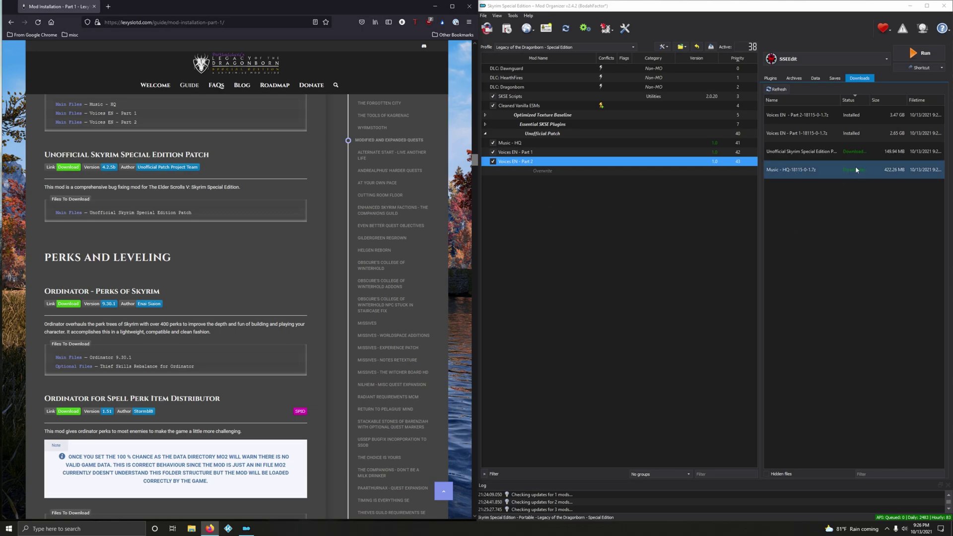
Sort downloads by status, then install the Unofficial Skyrim SE Patch with its BSA left packed
left_click(849, 100)
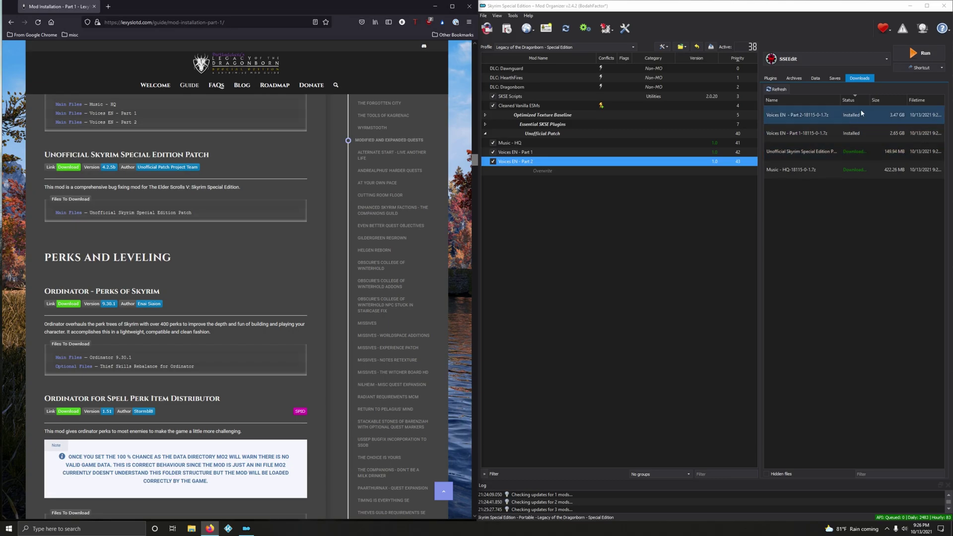
left_click(857, 100)
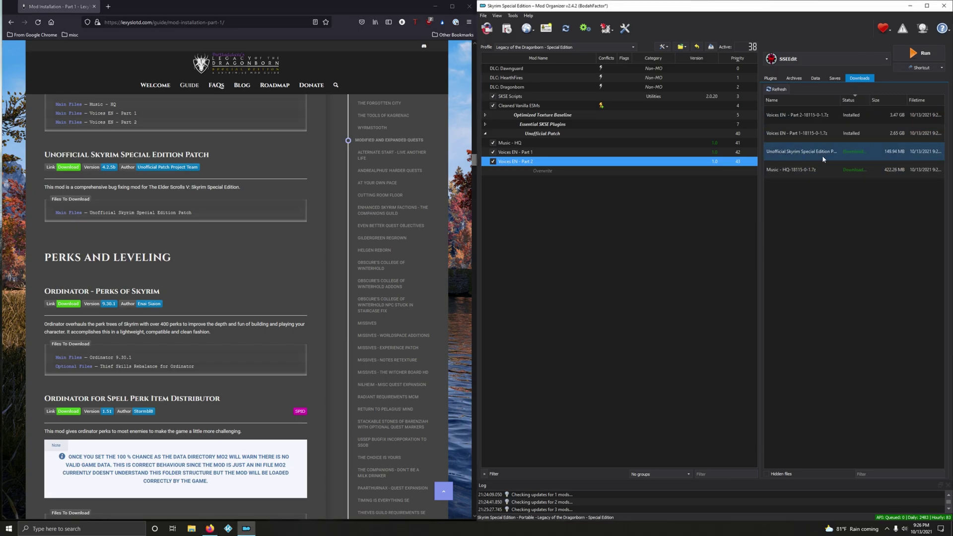
double_click(790, 151)
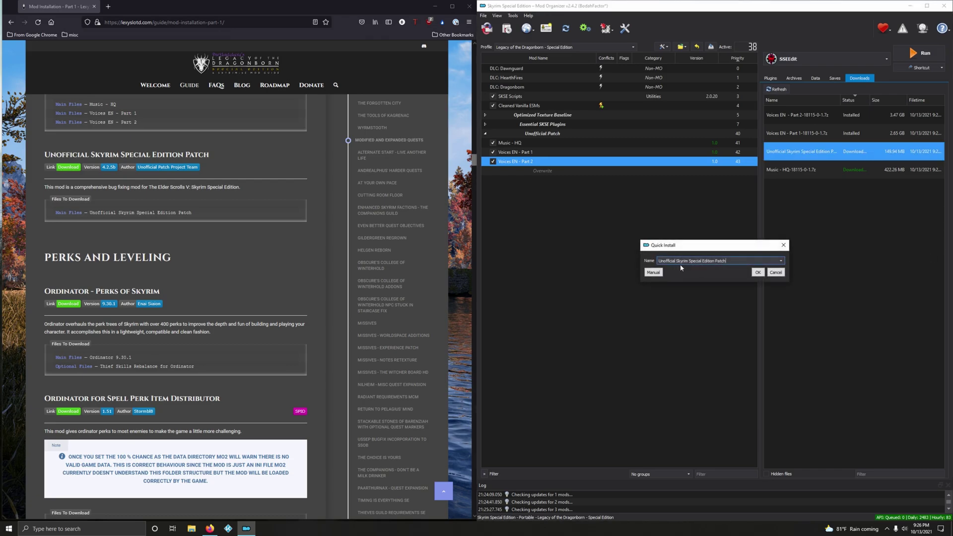
left_click(757, 273)
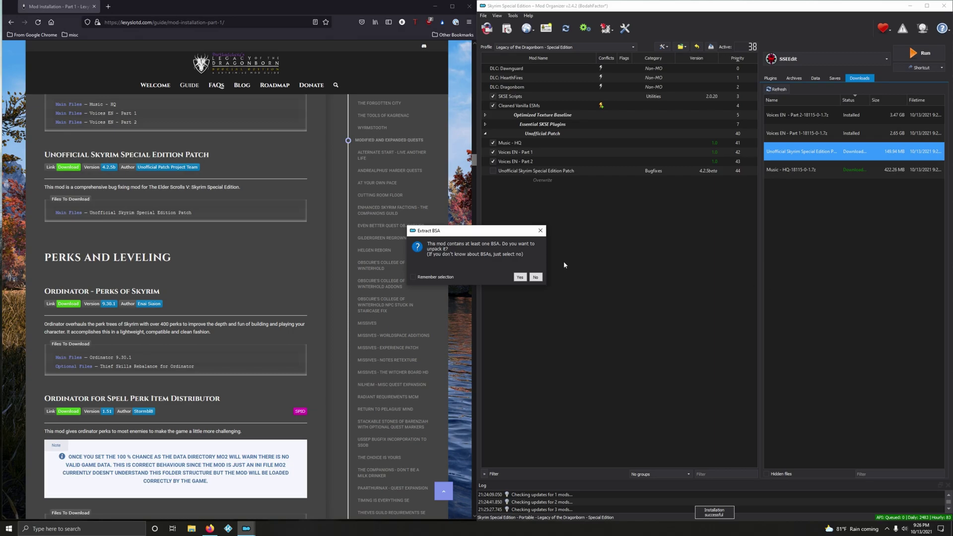
left_click(536, 277)
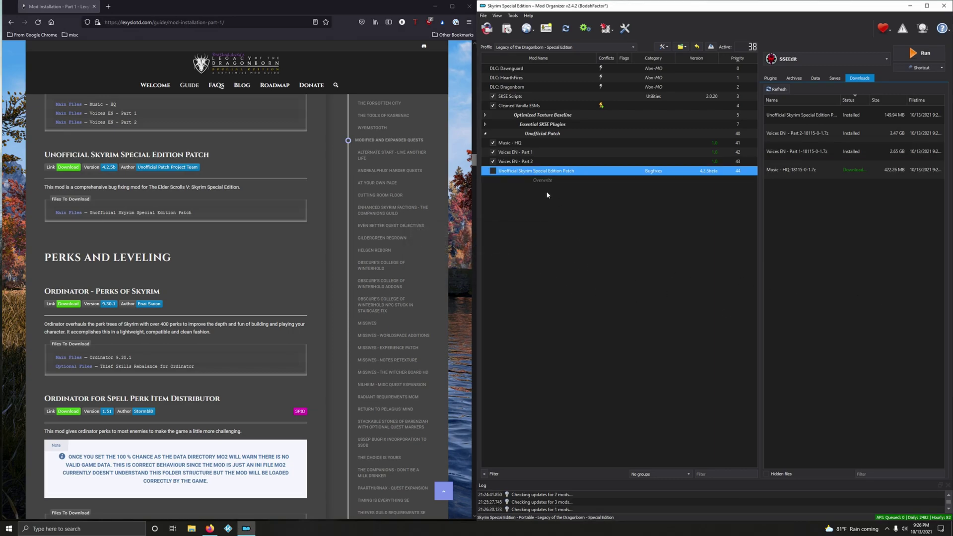
left_click(499, 173)
Enable the Unofficial Skyrim SE Patch and delete all installed downloads from the list
left_click(492, 171)
right_click(804, 156)
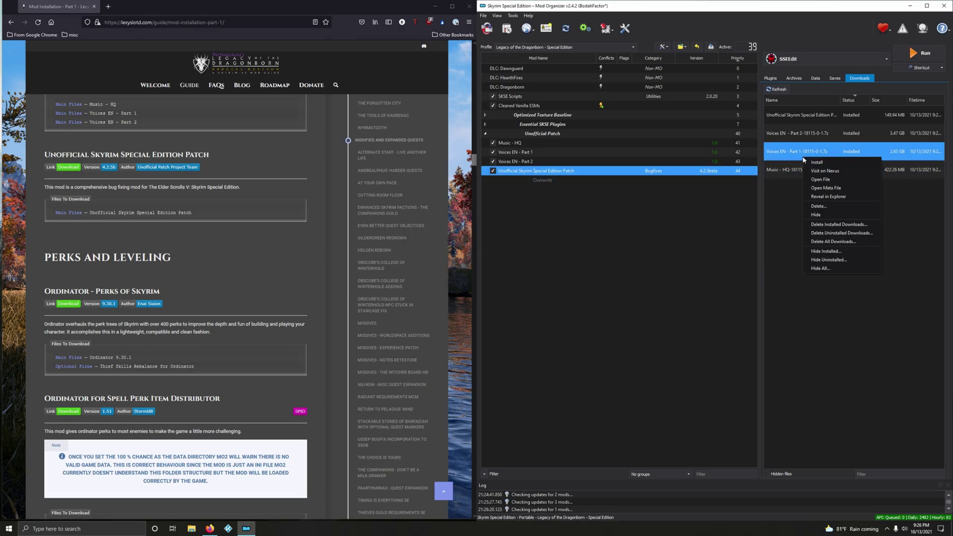
left_click(833, 241)
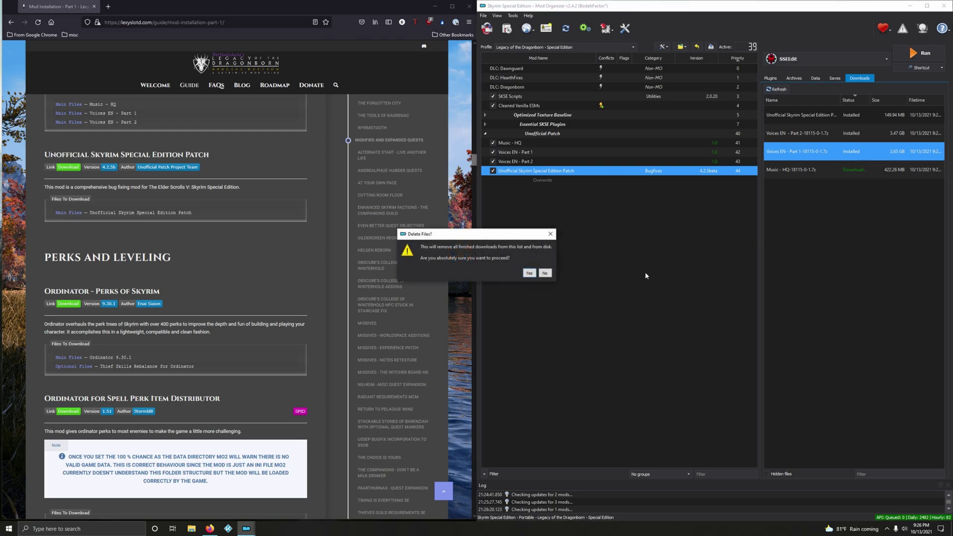
left_click(524, 274)
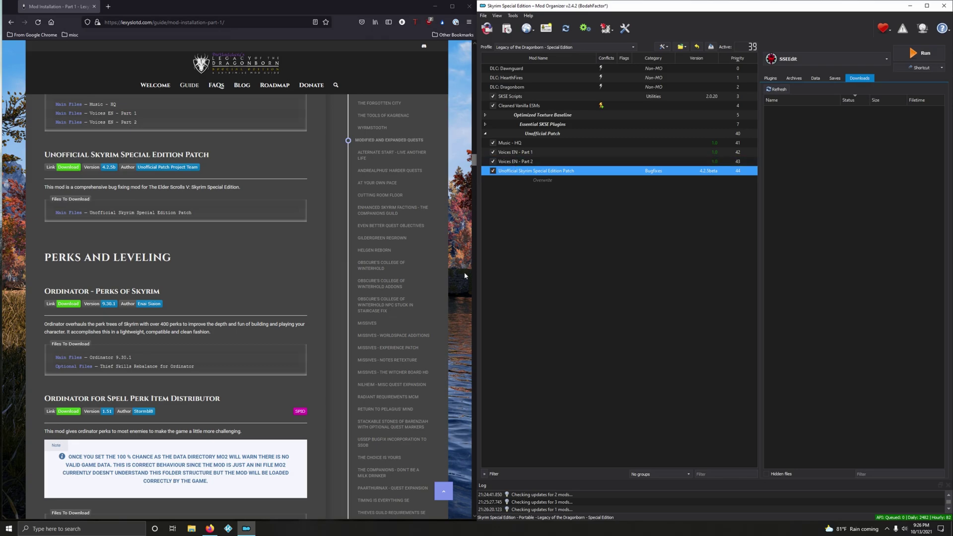
scroll(290, 347, "up", 1)
scroll(276, 331, "up", 2)
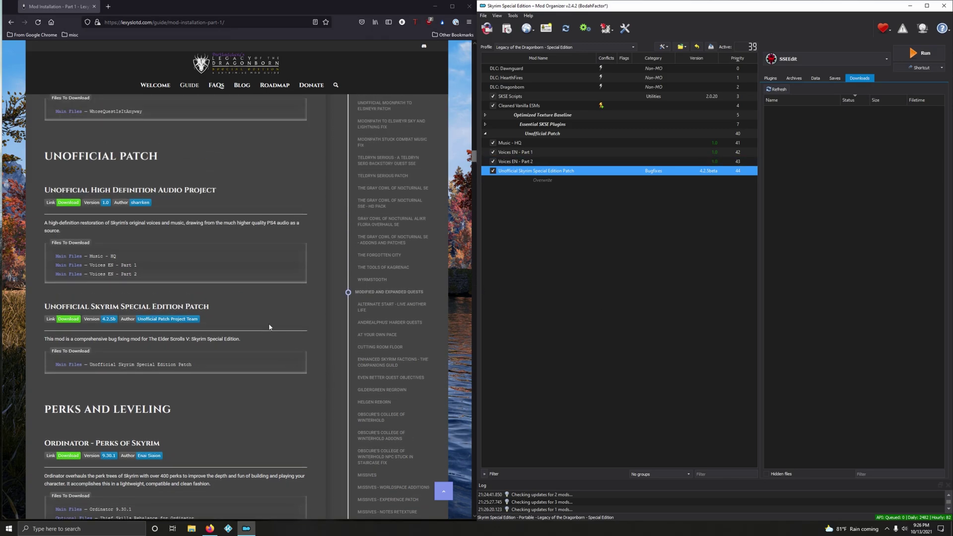
scroll(50, 345, "down", 2)
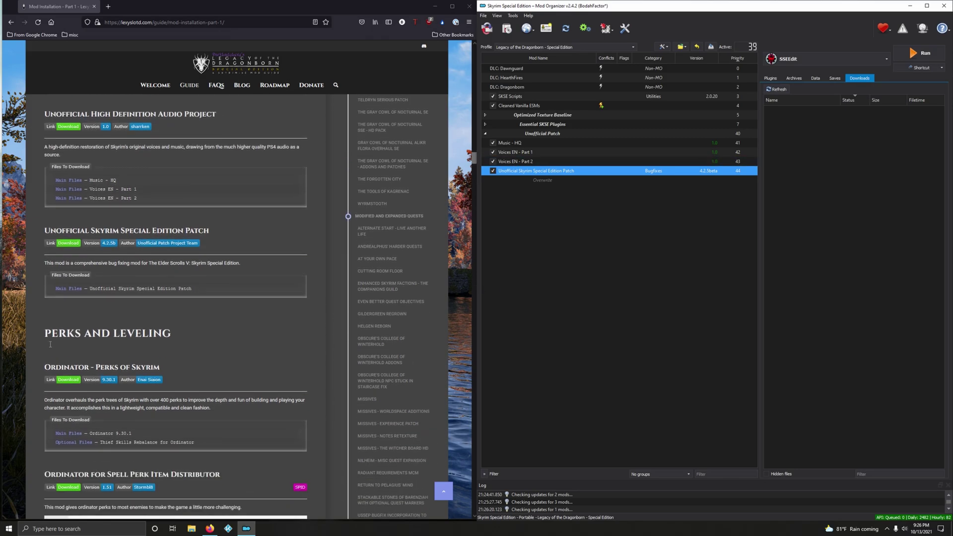